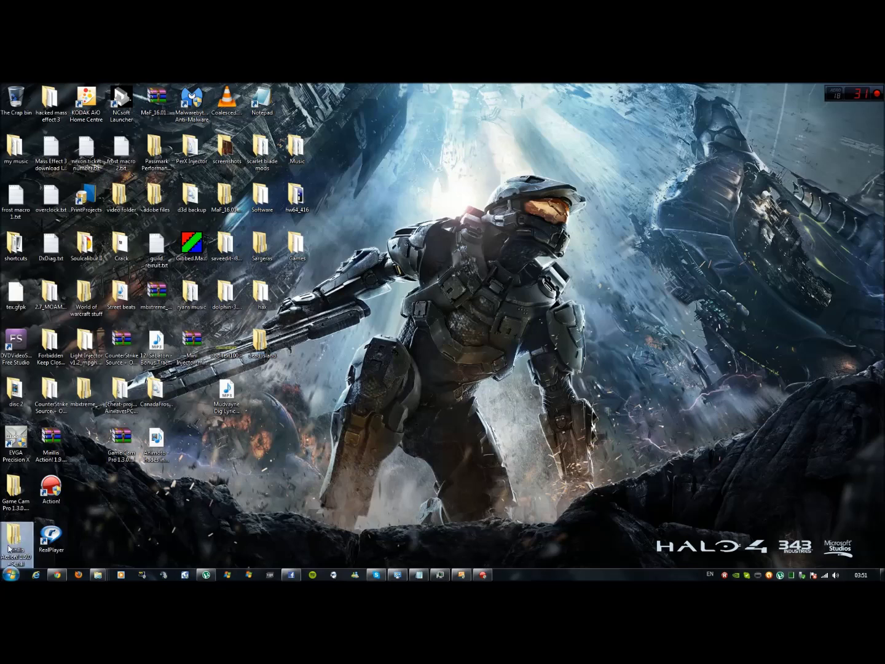
Step: Open the Mirillis Action! 1.9.0 folder, read the serial keys in key.txt, then close it
double_click(8, 548)
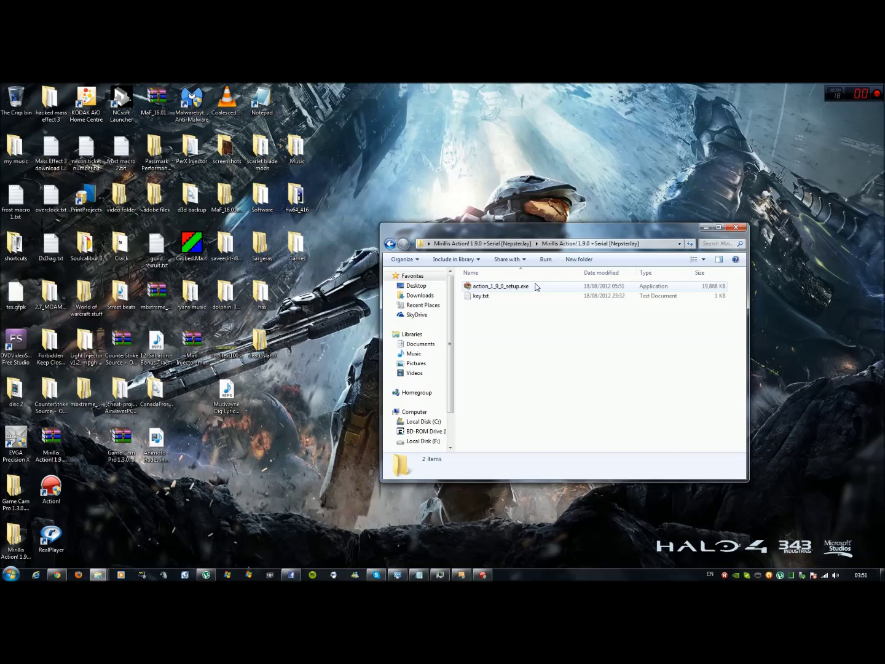
double_click(534, 296)
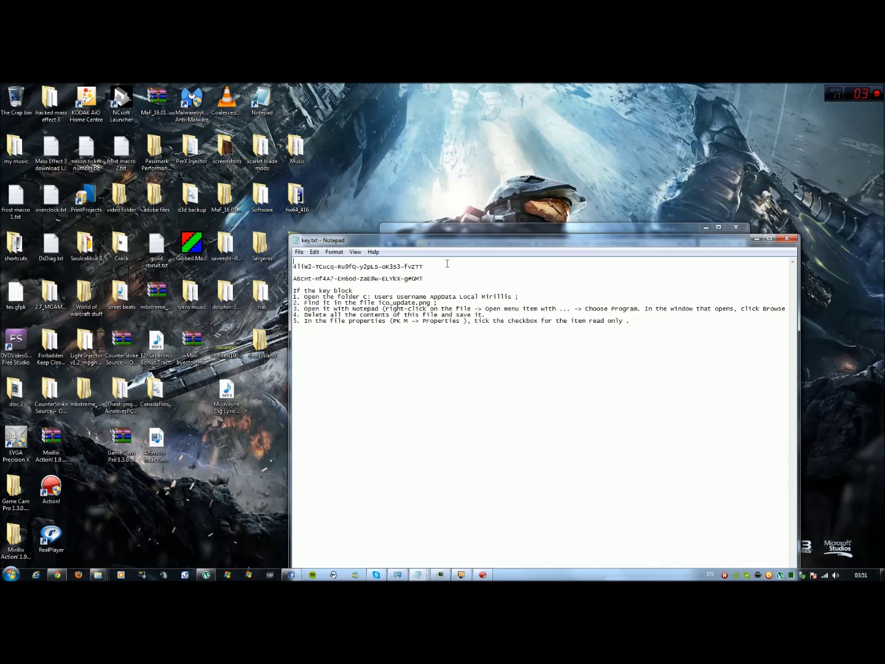
left_click(788, 238)
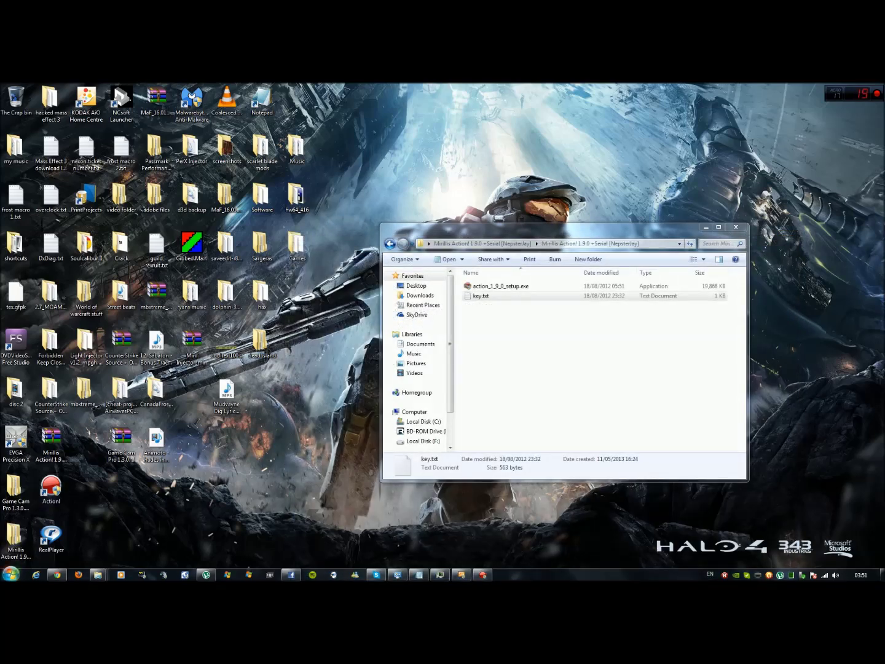
Step: Browse from Computer into C:\Users and the user's profile folder
left_click(11, 574)
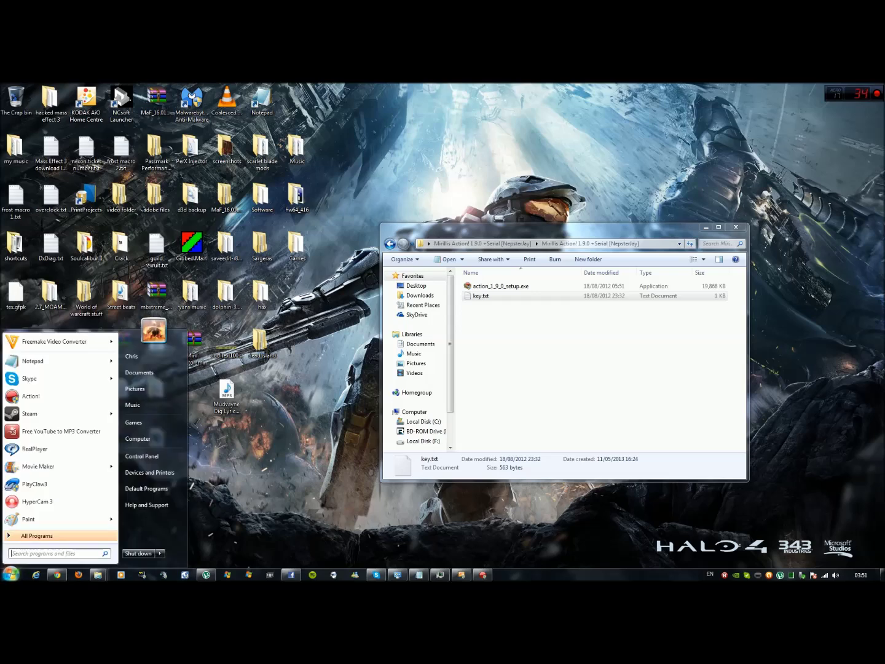
left_click(138, 438)
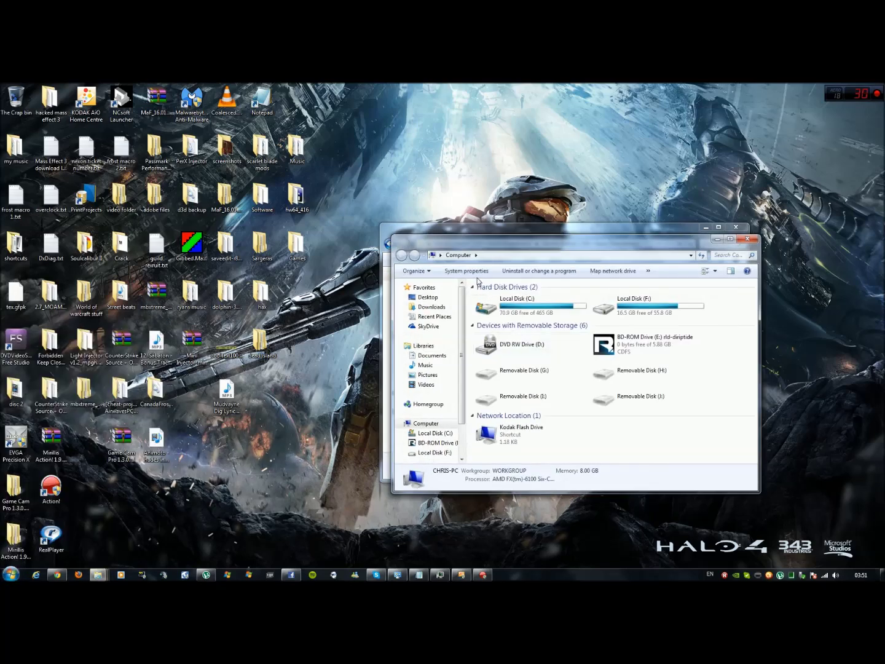
double_click(509, 311)
scroll(509, 418, "down", 3)
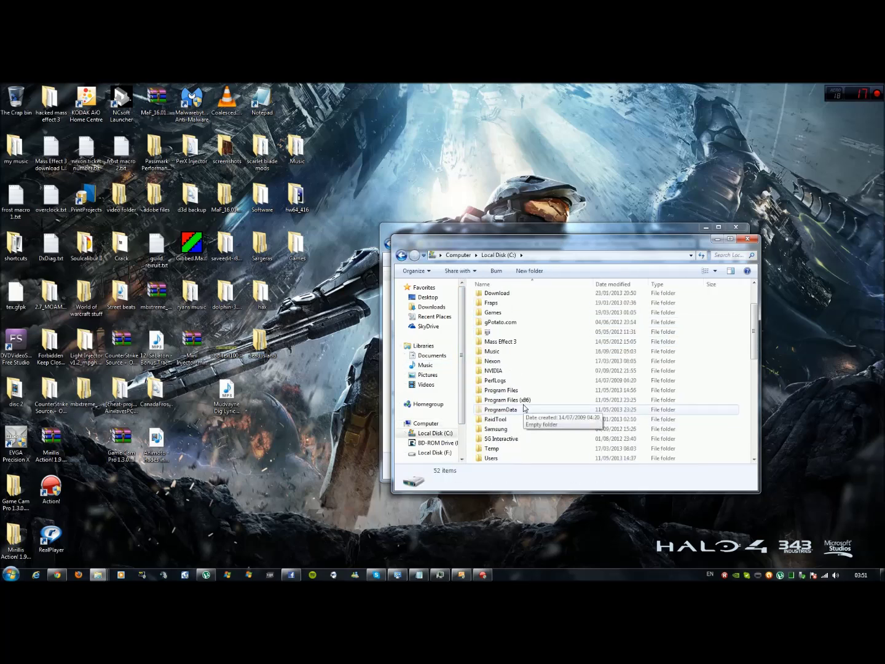
double_click(516, 427)
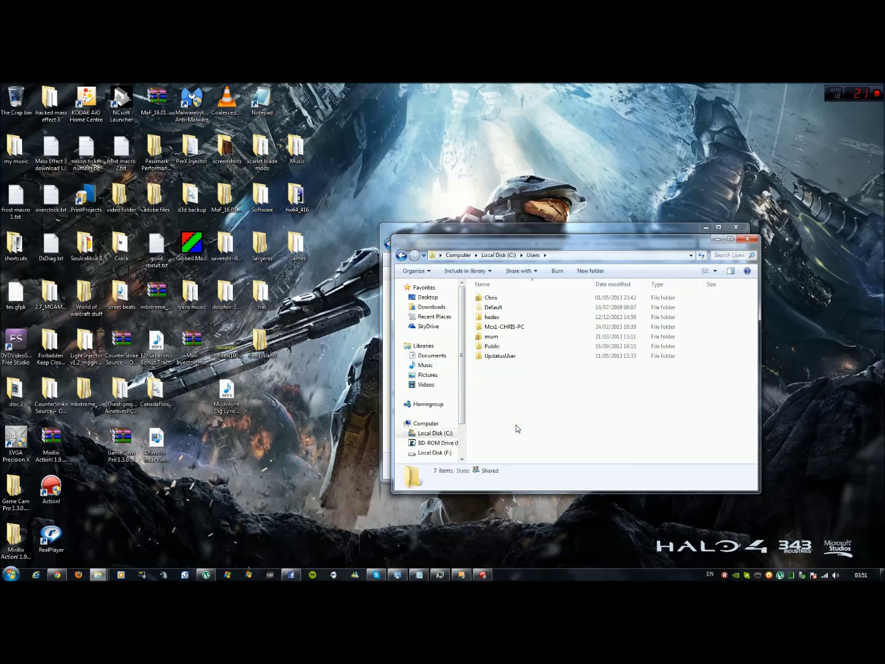
left_click(508, 300)
double_click(507, 302)
Step: Go through AppData\Local into the Mirillis folder and bring up ico_update.png's actions
double_click(507, 306)
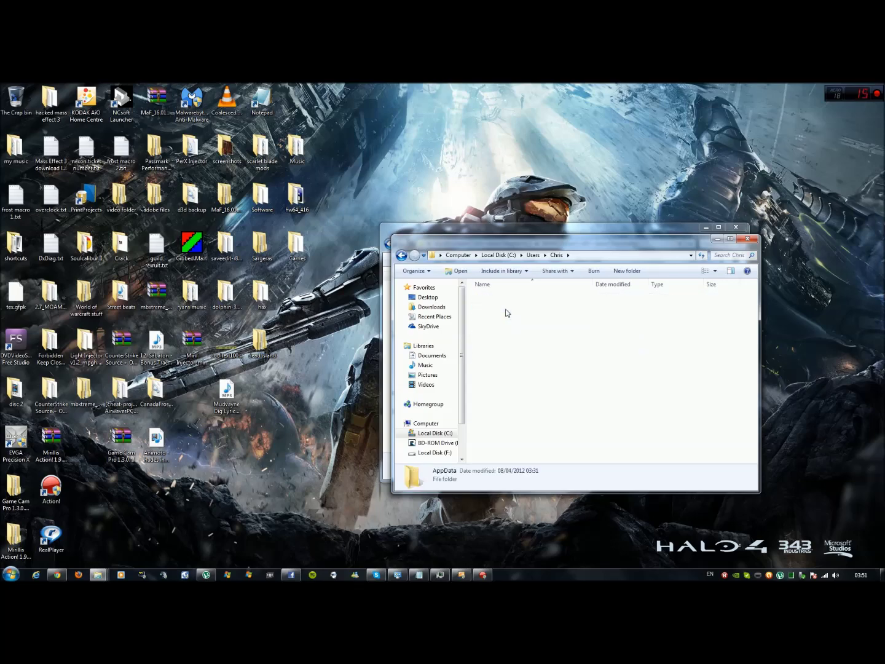
double_click(500, 301)
scroll(670, 324, "down", 3)
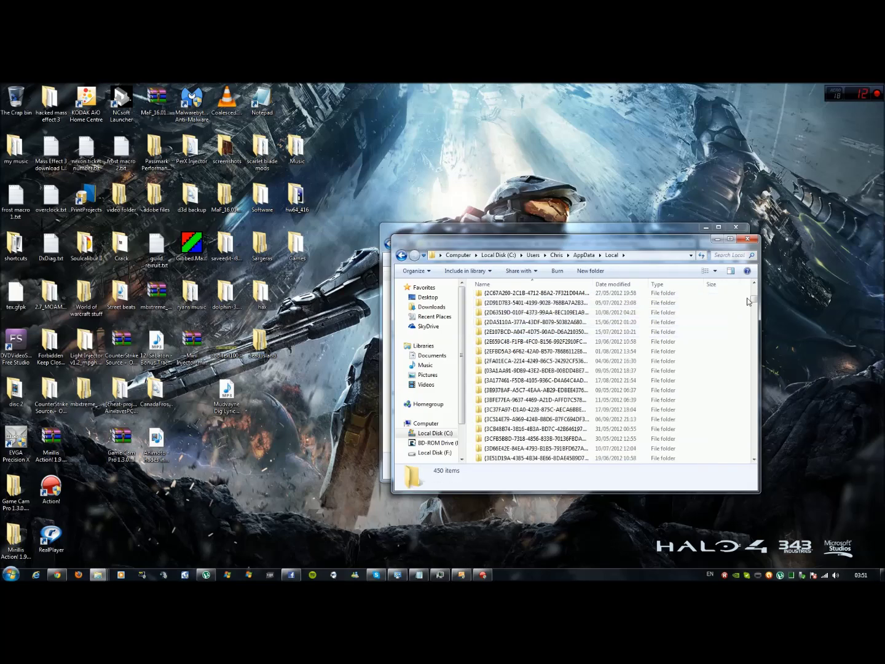
left_click_drag(754, 303, 756, 432)
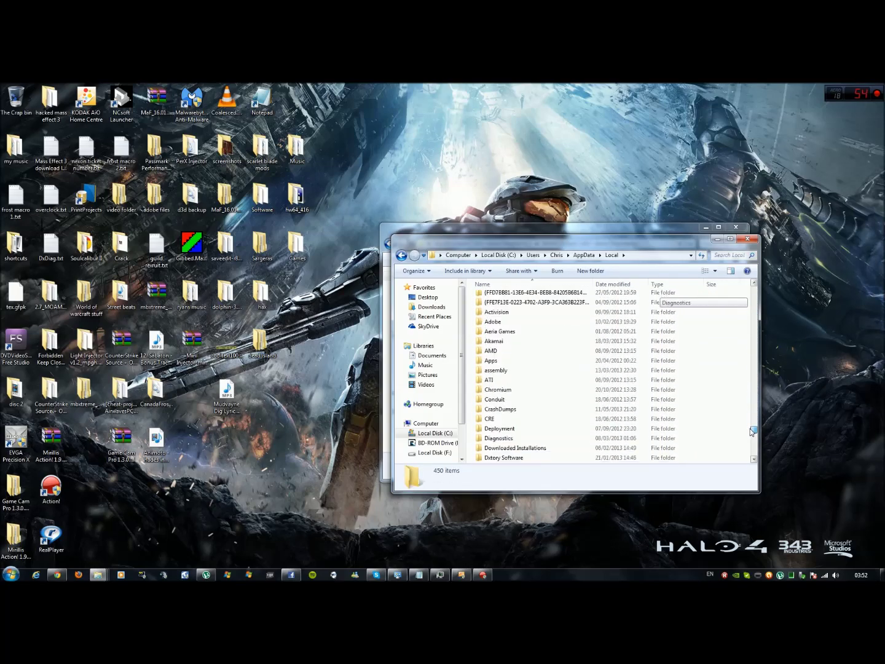
scroll(686, 413, "down", 10)
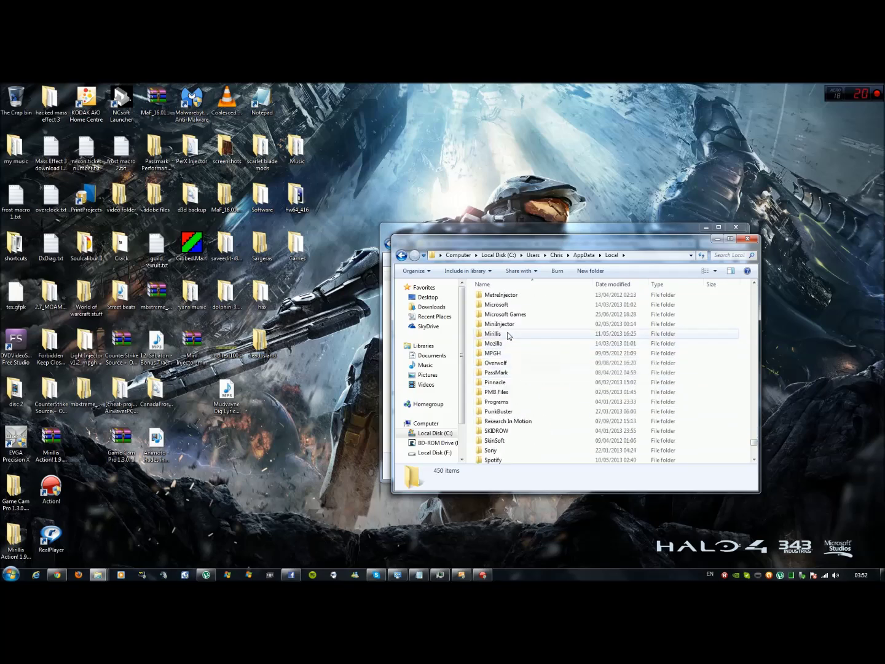
double_click(508, 335)
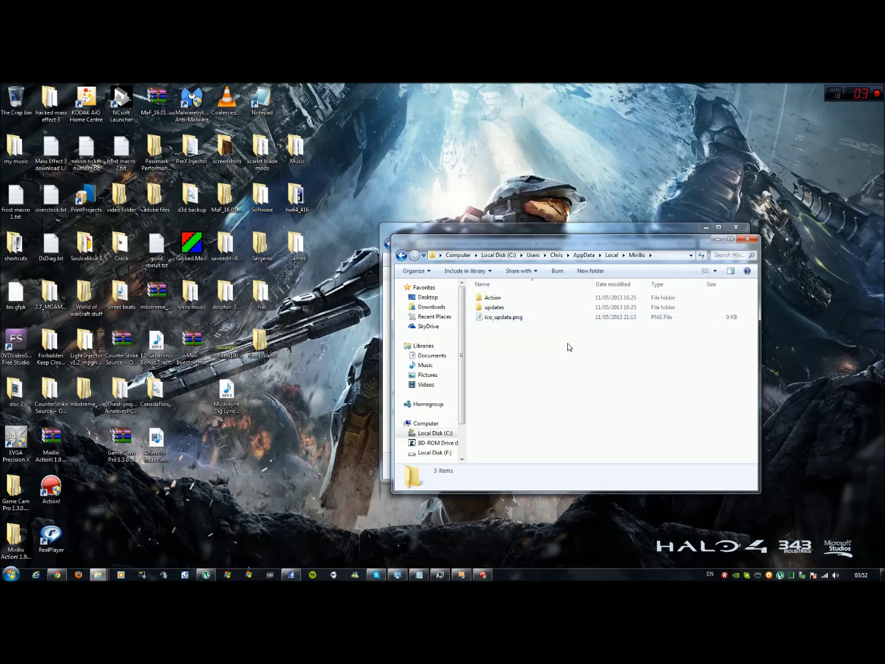
right_click(553, 319)
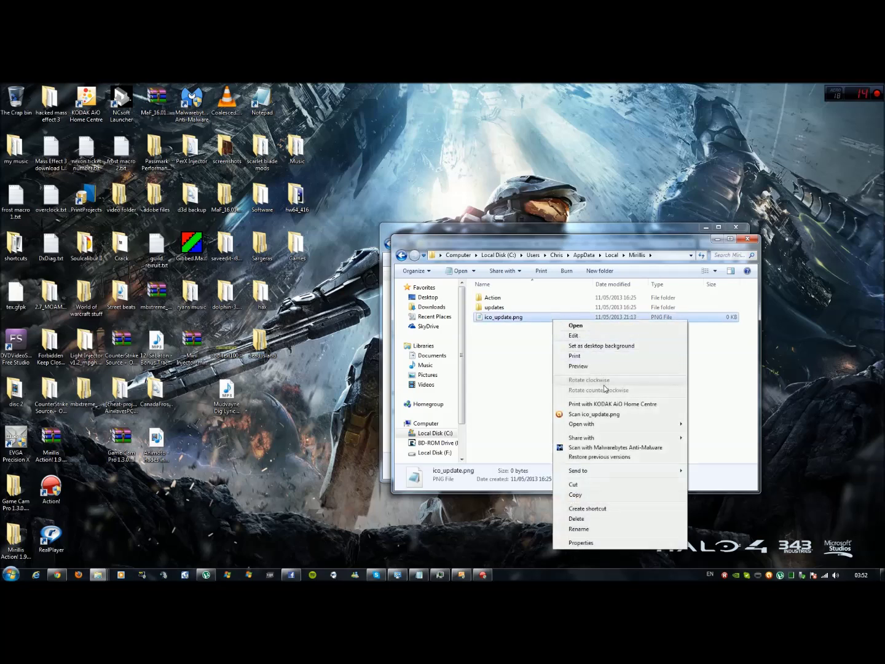
Step: Open the empty ico_update.png in Notepad, save it, and close Notepad
mouse_move(610, 424)
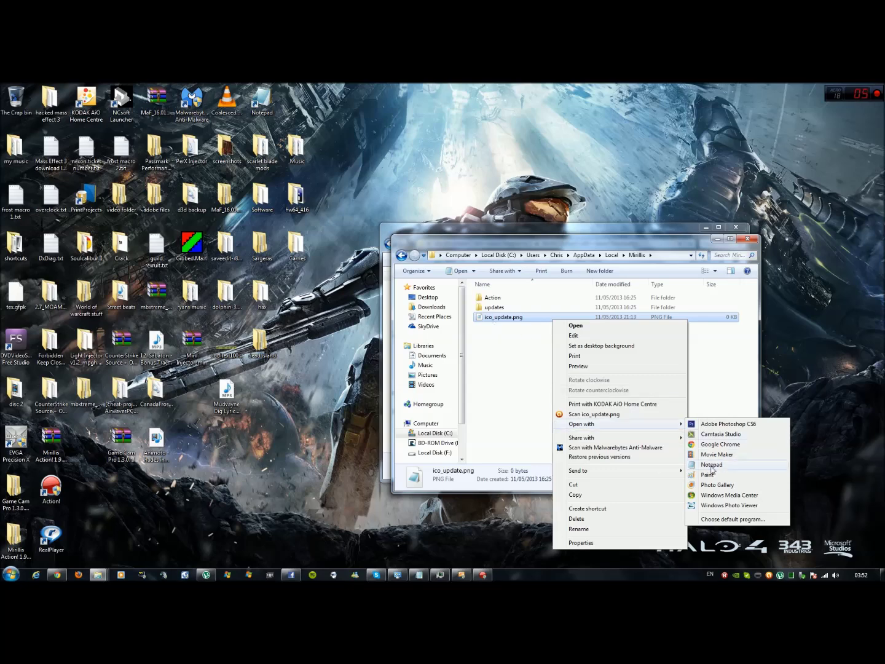
left_click(503, 407)
double_click(510, 316)
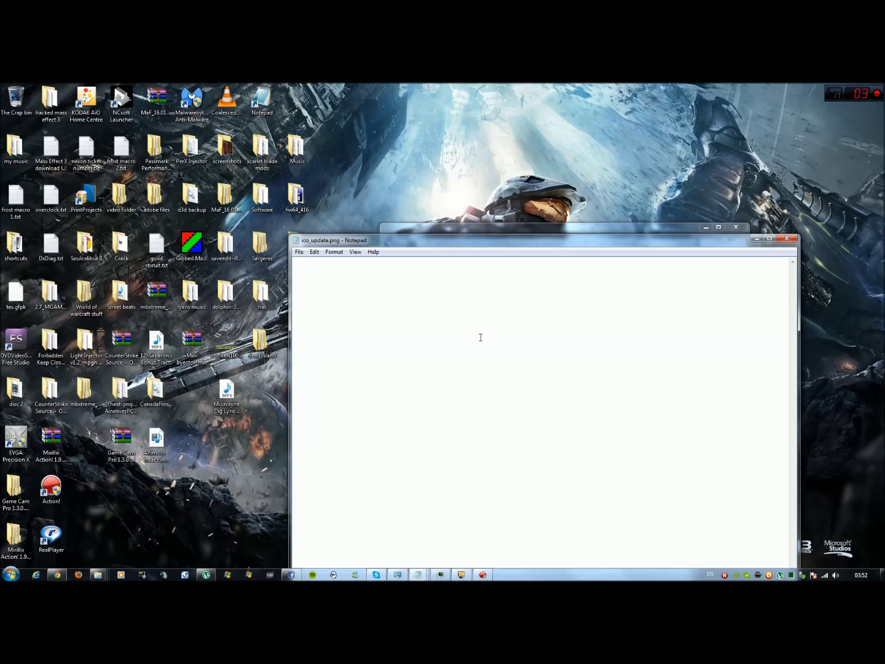
left_click(300, 252)
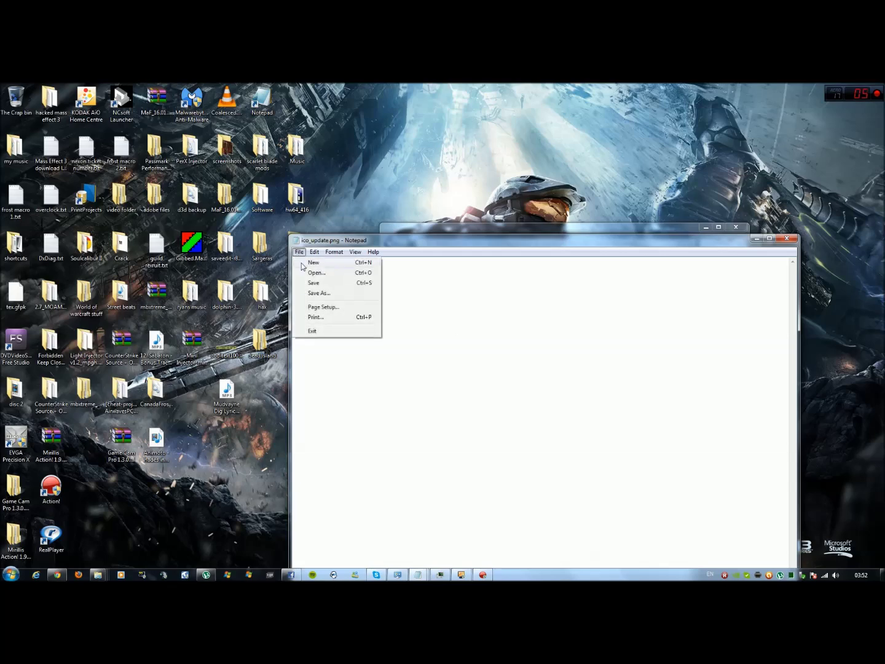
left_click(788, 237)
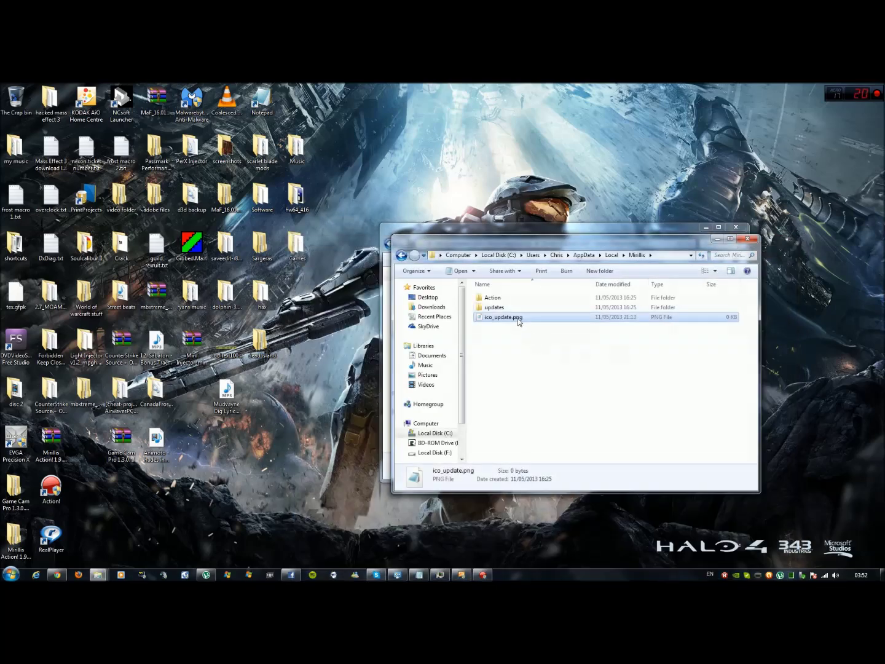
Step: Mark ico_update.png as read-only in its Properties, then switch to the Action! window
right_click(517, 317)
left_click(546, 542)
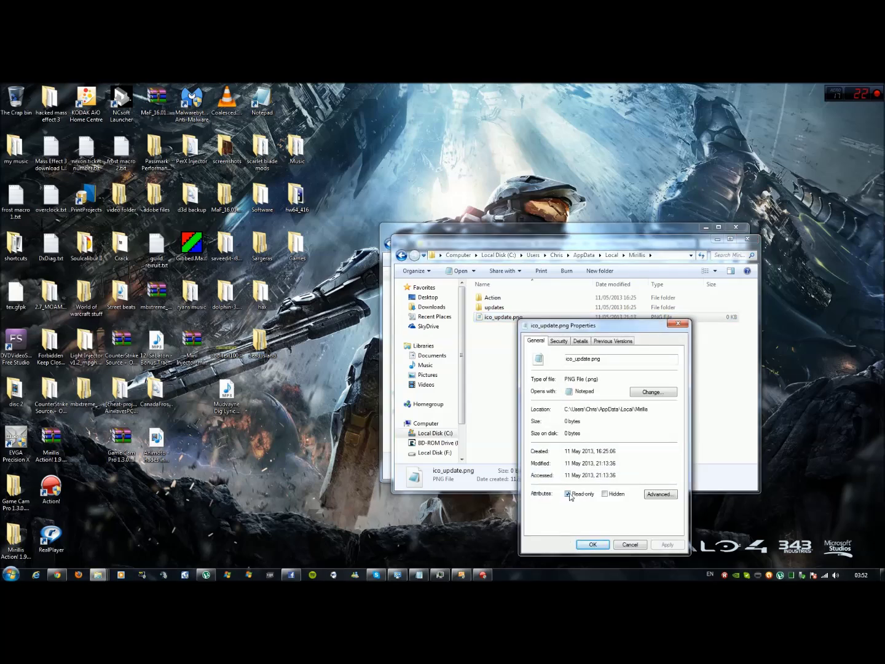
left_click(591, 544)
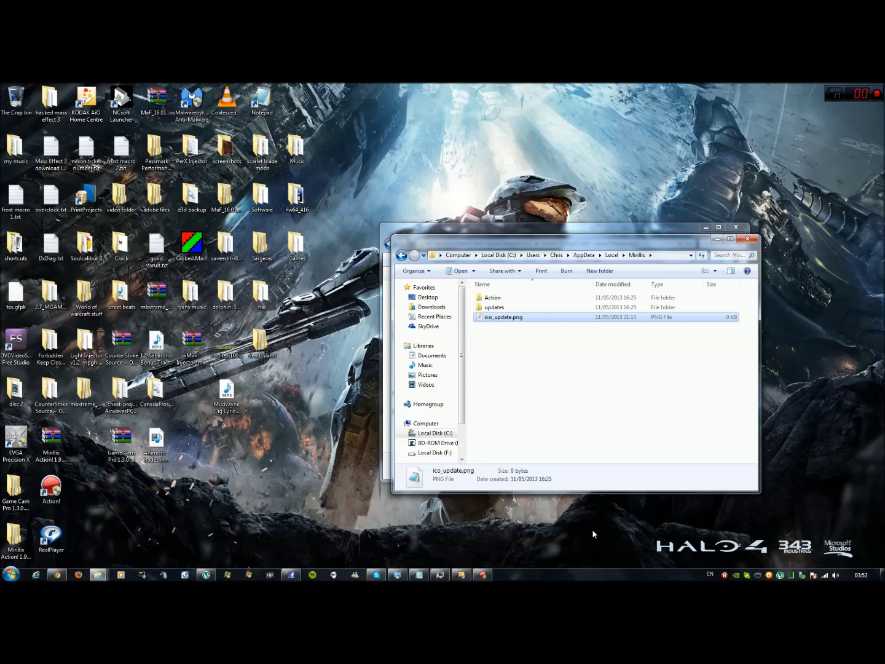
left_click(483, 574)
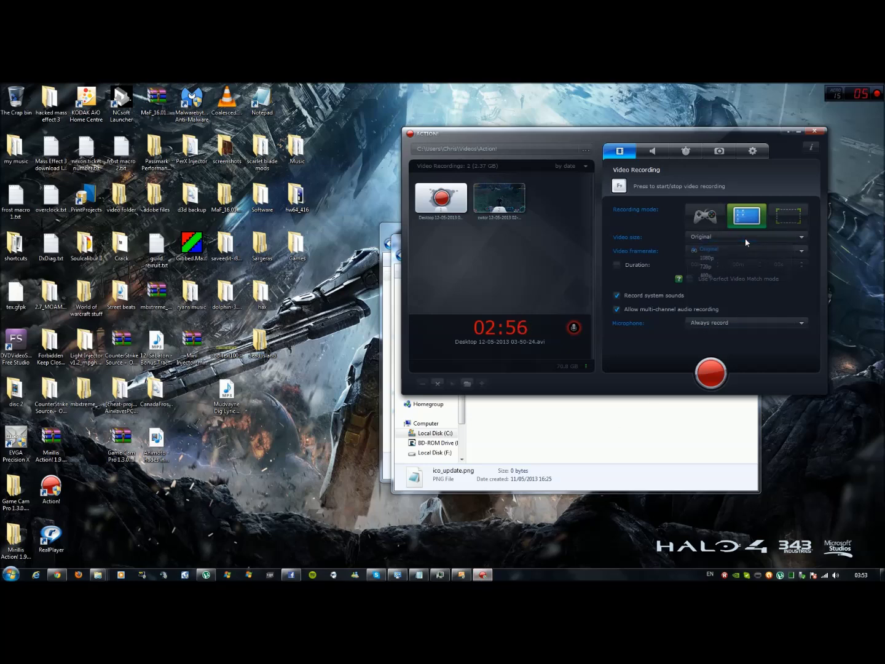
Step: Open the Video size options in Action!'s Video Recording settings
left_click(722, 237)
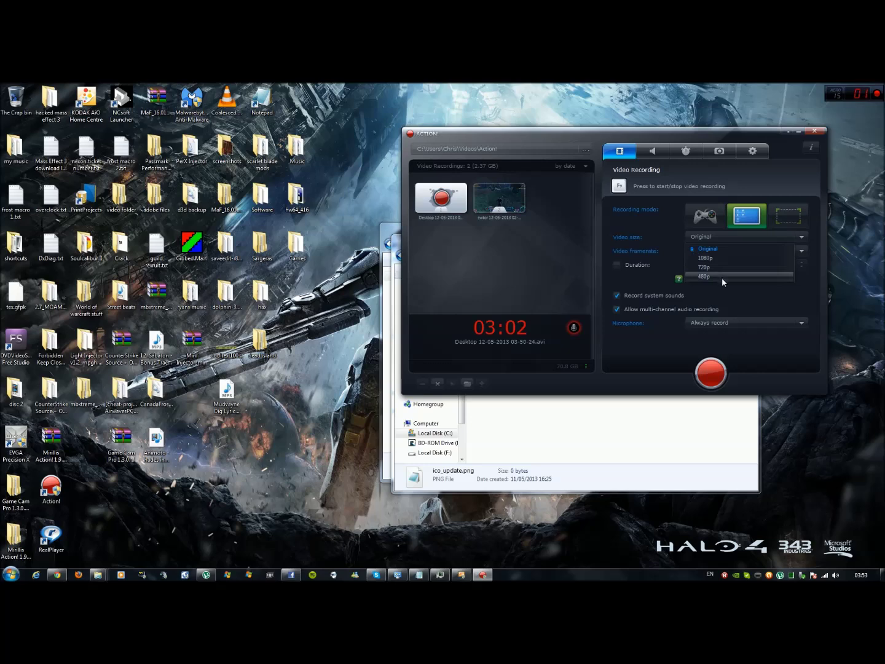
left_click(721, 277)
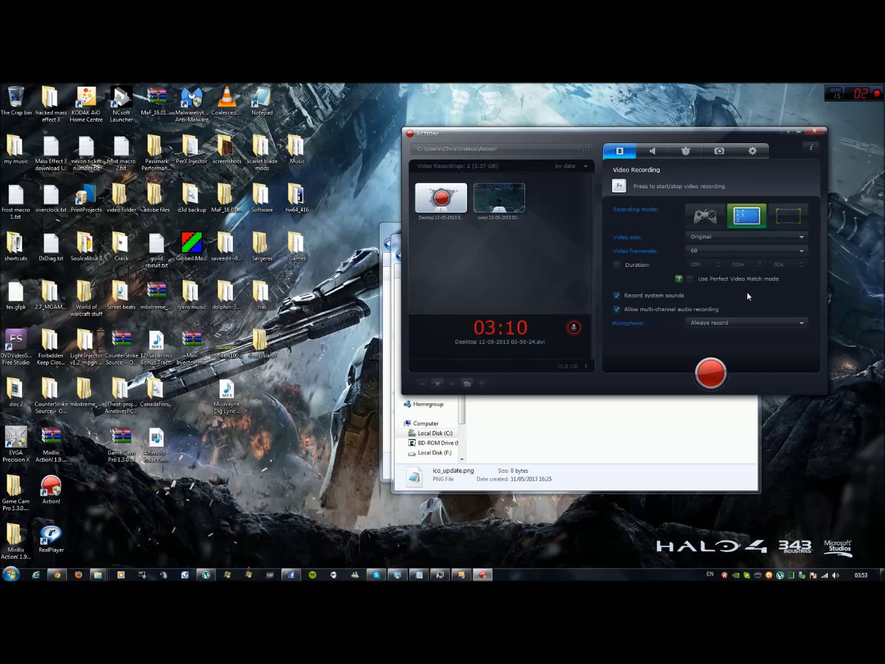
left_click(520, 204)
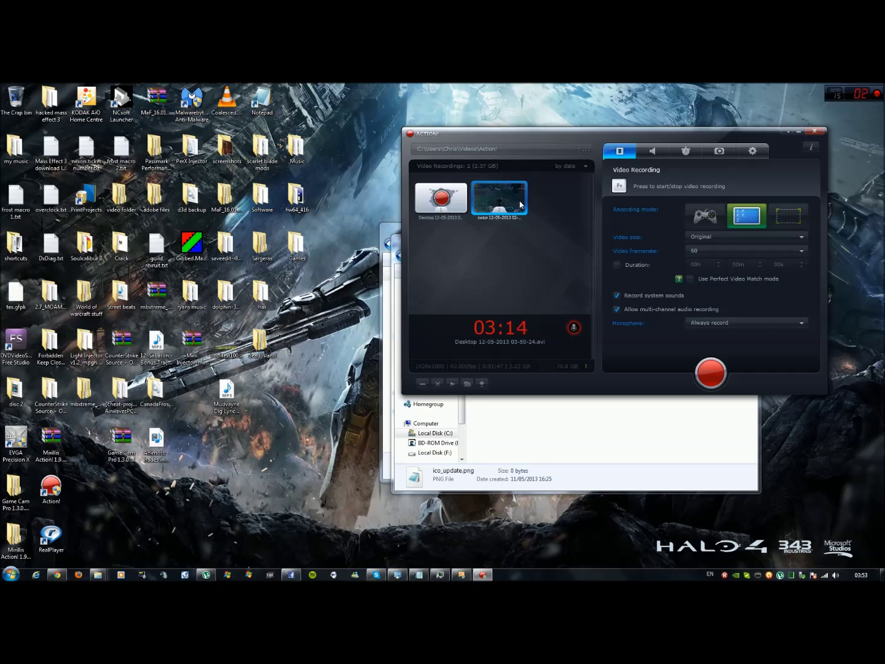
double_click(520, 204)
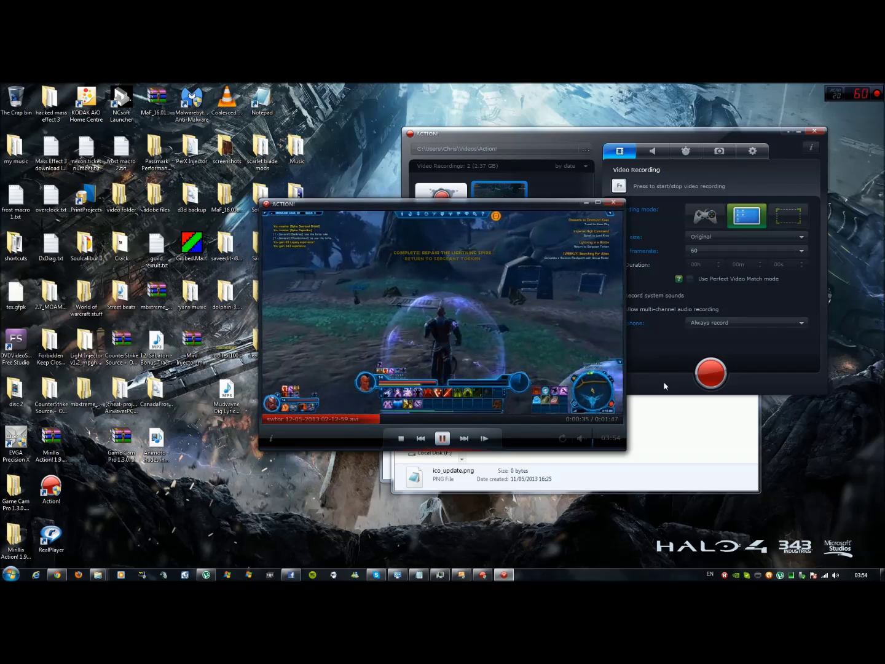
Step: Watch the swtor clip in the built-in player, then close the player
left_click(613, 202)
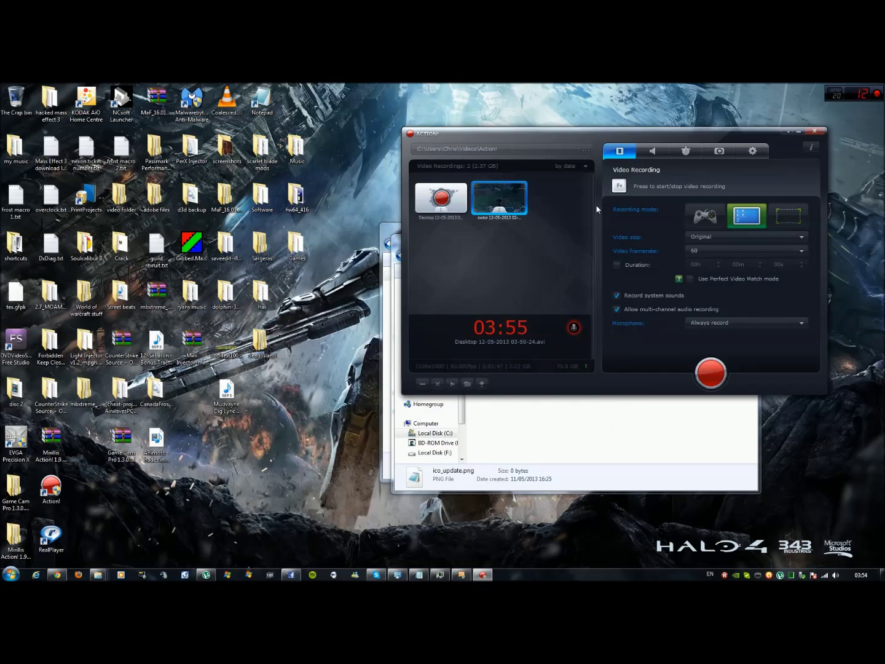